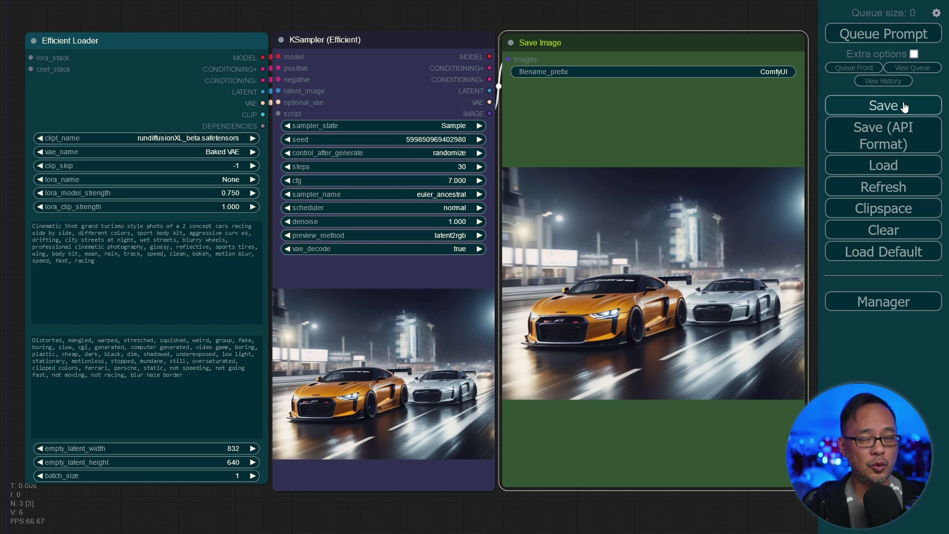
- Queue the Efficient workflow again so a new seed renders a fresh race-car image
click(847, 33)
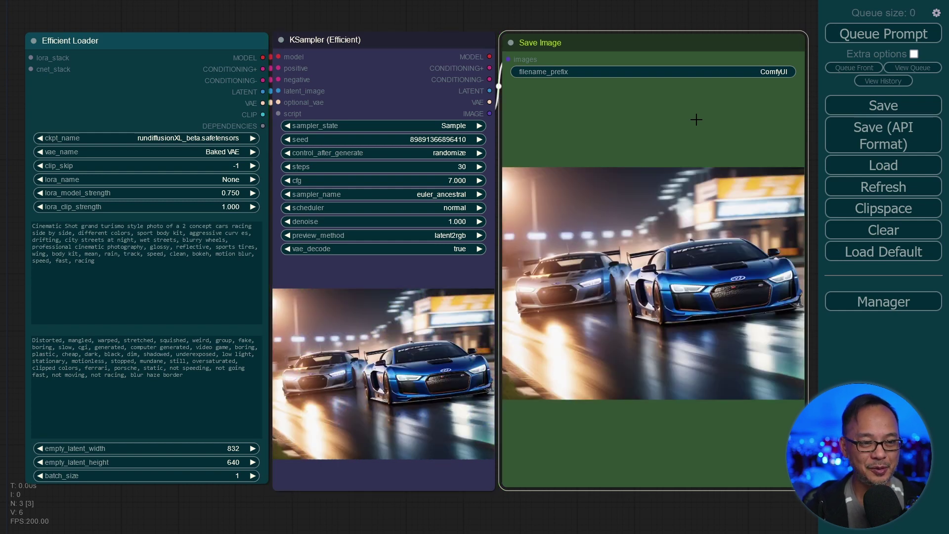
drag(232, 46, 202, 46)
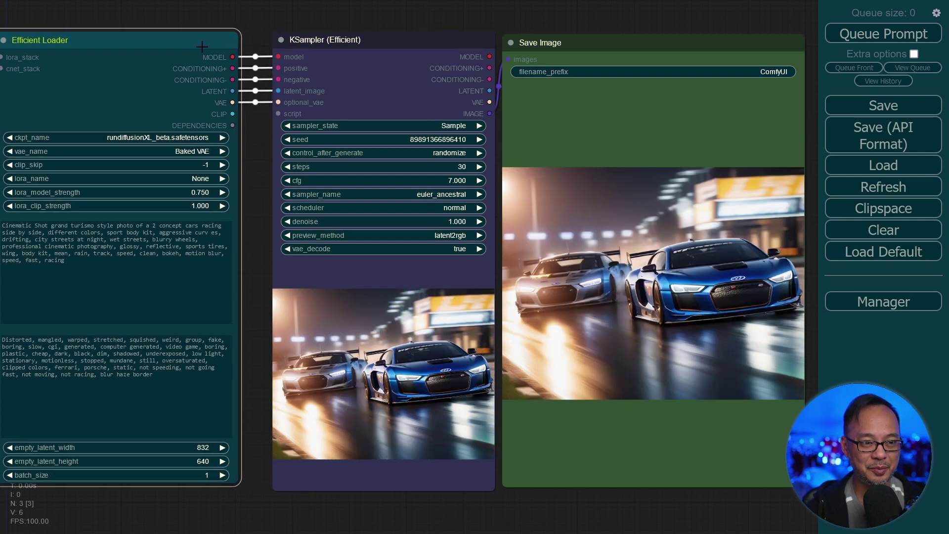
drag(589, 41, 613, 45)
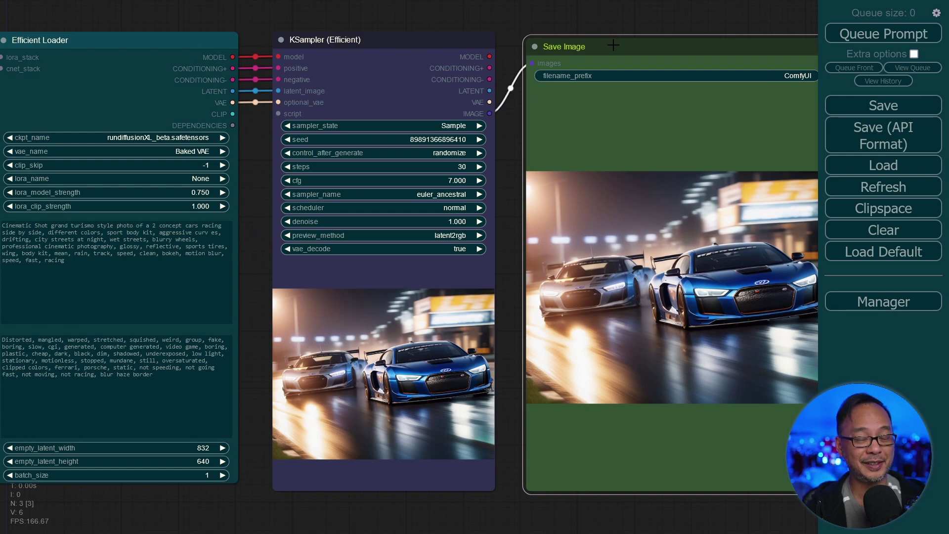
key(ctrl+z)
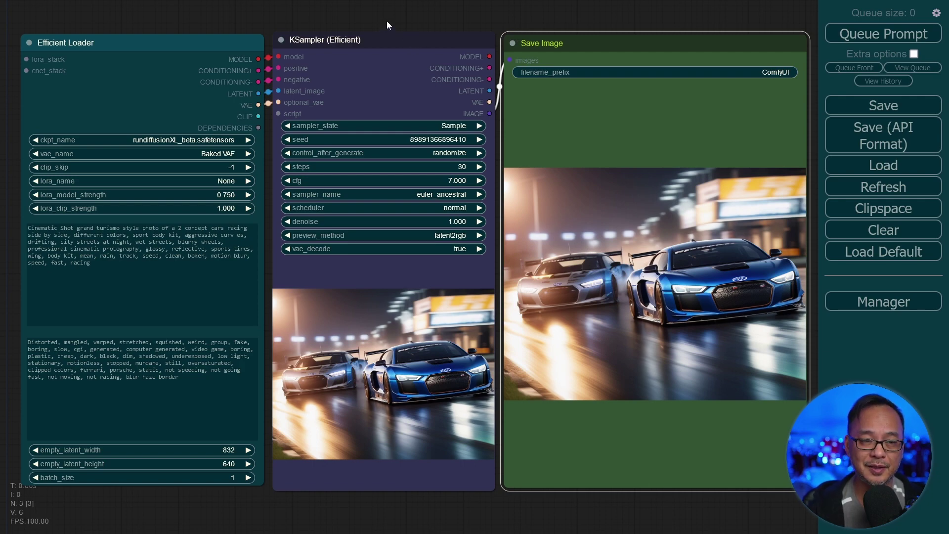
- Zoom in on the Efficient Loader and check its checkpoint and VAE lists, leaving Baked VAE
scroll(387, 24, up, 3)
drag(265, 44, 484, 49)
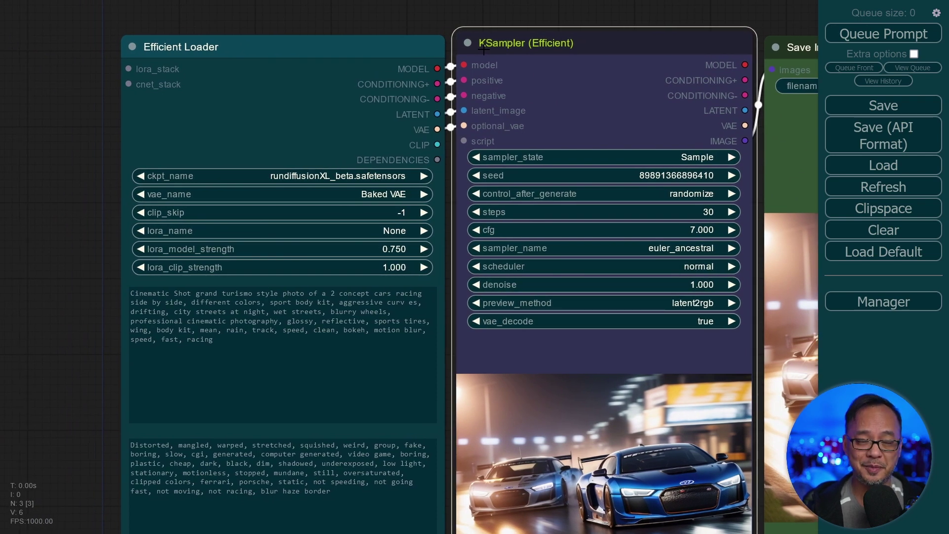
scroll(210, 47, up, 2)
drag(211, 47, 350, 45)
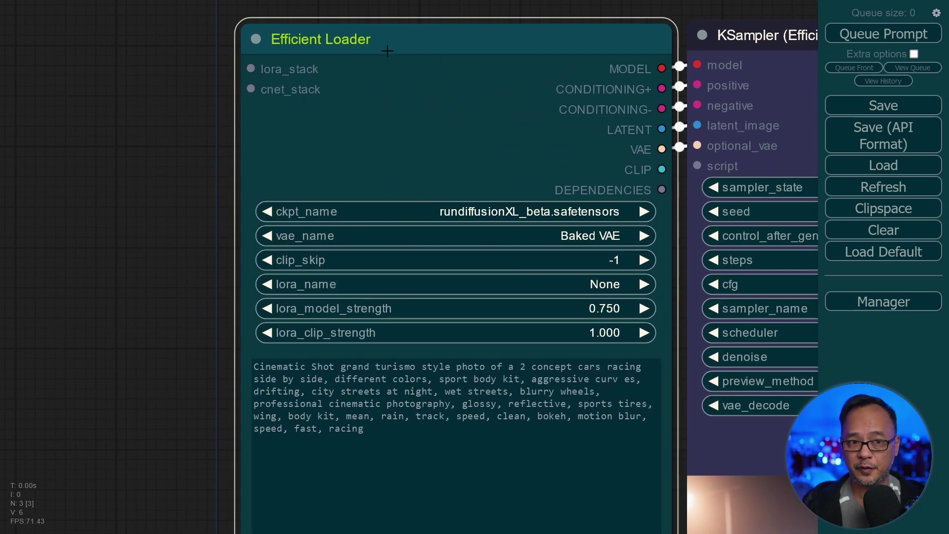
click(428, 211)
click(335, 149)
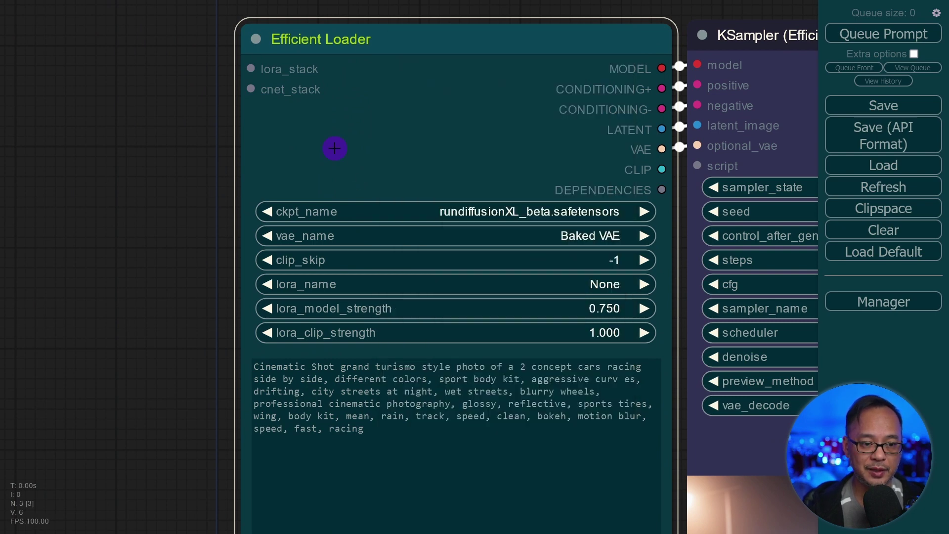
click(514, 243)
click(483, 145)
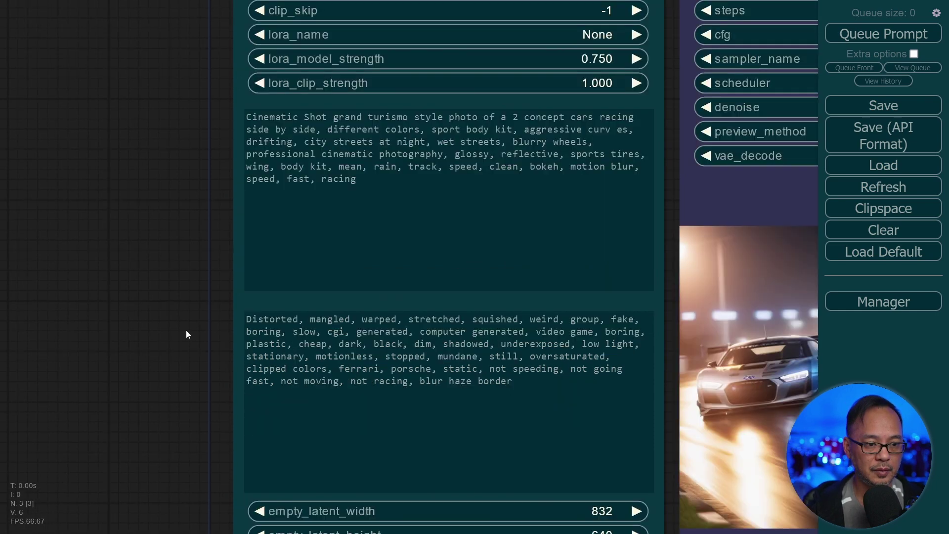
- Review the loader's negative prompt and latent size settings and shift the loader left
drag(186, 330, 183, 283)
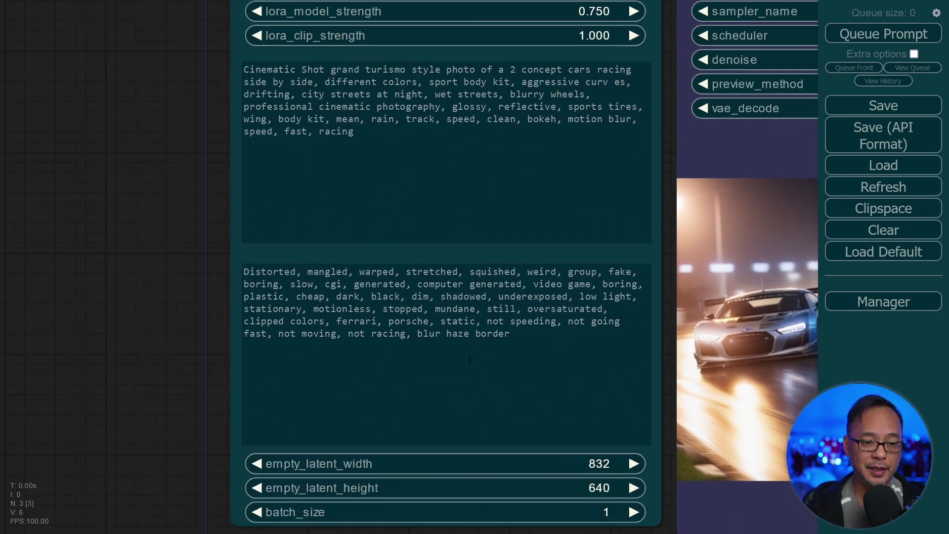
scroll(233, 335, down, 1)
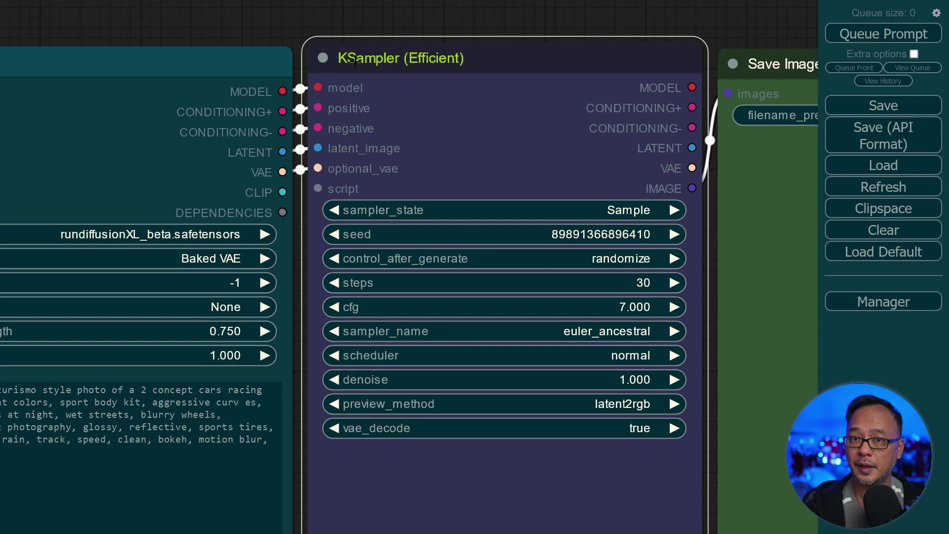
mouse_move(246, 60)
mouse_down()
mouse_move(190, 56)
mouse_move(239, 66)
mouse_up()
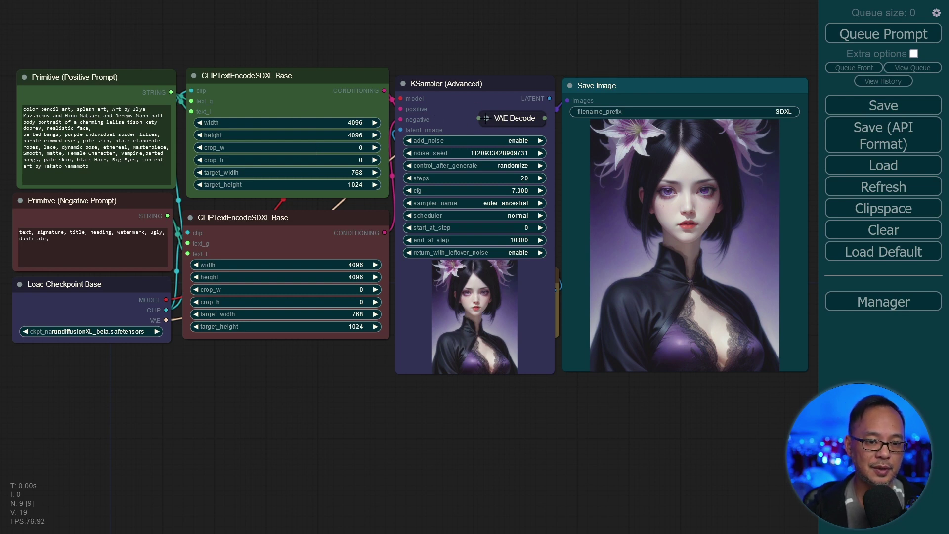
- Pull Empty Latent Image out from behind KSampler (Advanced) and tidy the VAE Decode and Save Image positions
mouse_move(500, 119)
mouse_down()
mouse_move(533, 42)
mouse_move(502, 119)
mouse_up()
drag(575, 91, 577, 90)
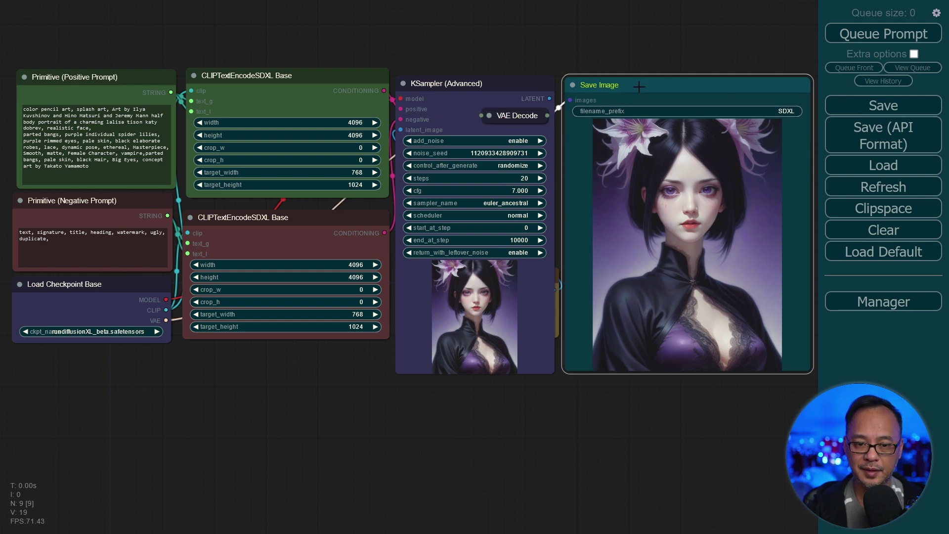
drag(555, 271, 364, 360)
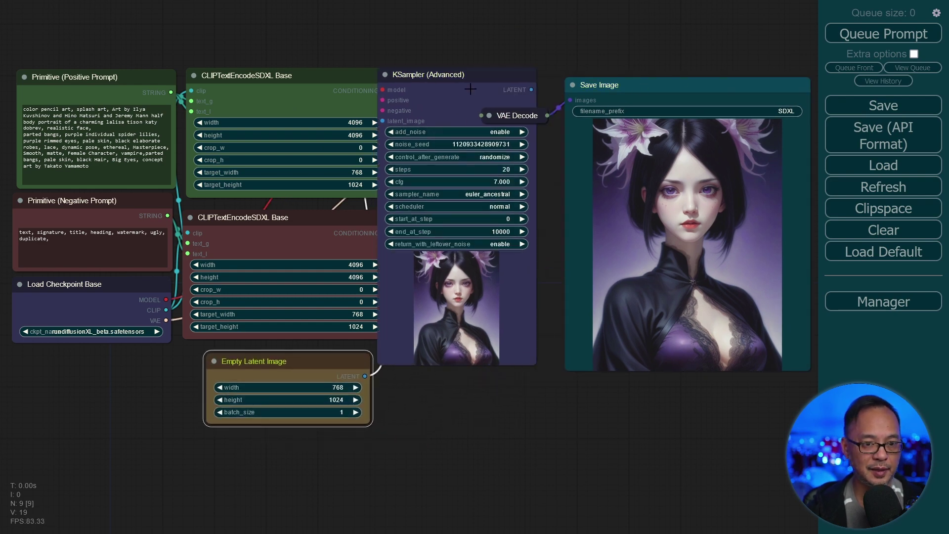
drag(470, 81, 491, 88)
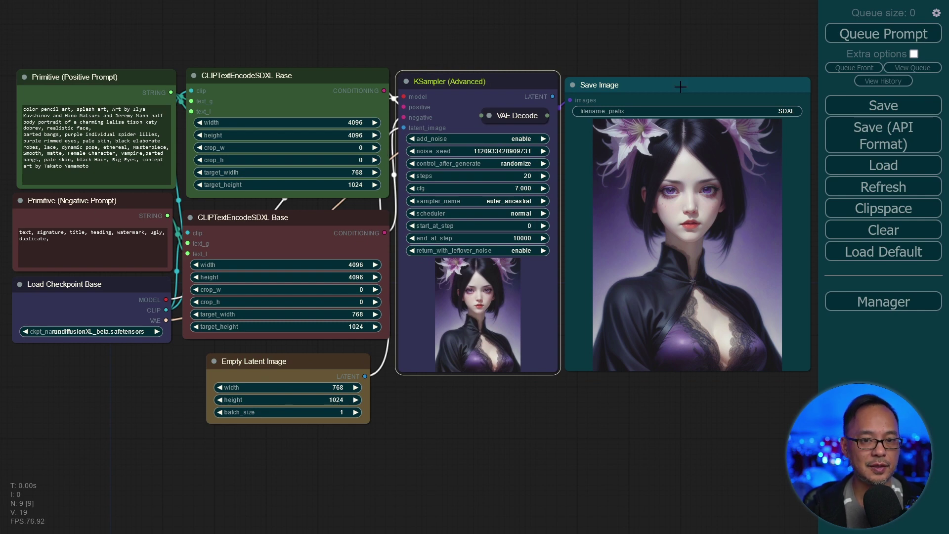
drag(683, 86, 681, 83)
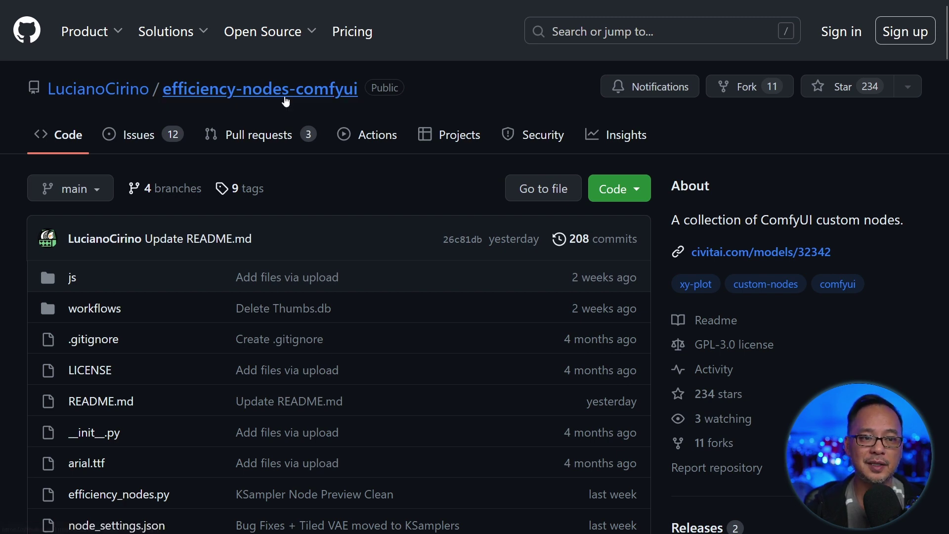
- Download the efficiency-nodes-comfyui zip via the README's Direct Download Link
scroll(443, 191, down, 10)
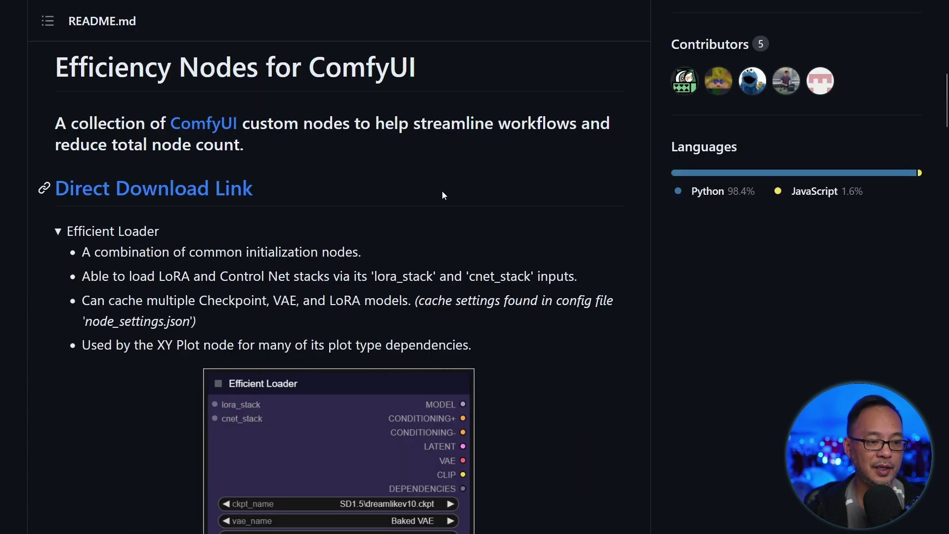
click(186, 196)
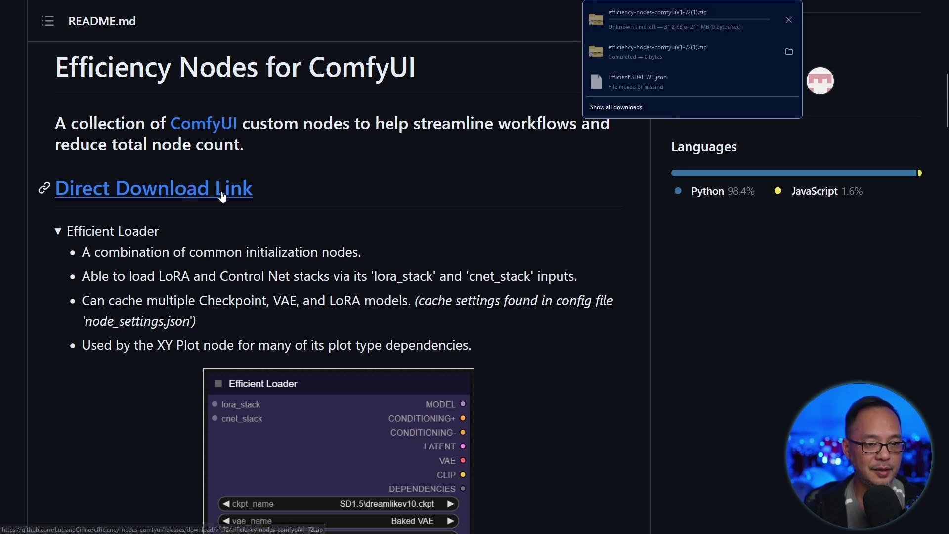
click(455, 177)
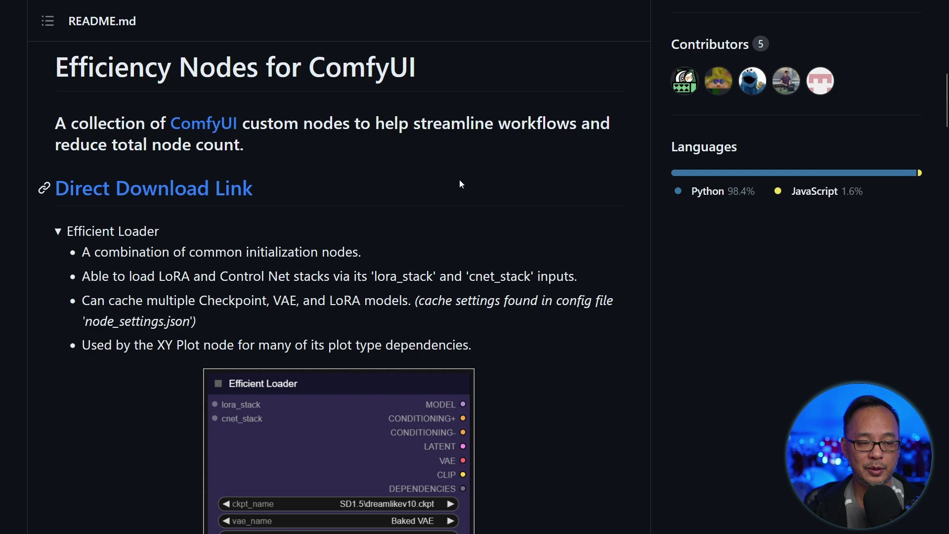
- Read through the README's node descriptions and examples
scroll(477, 211, down, 4)
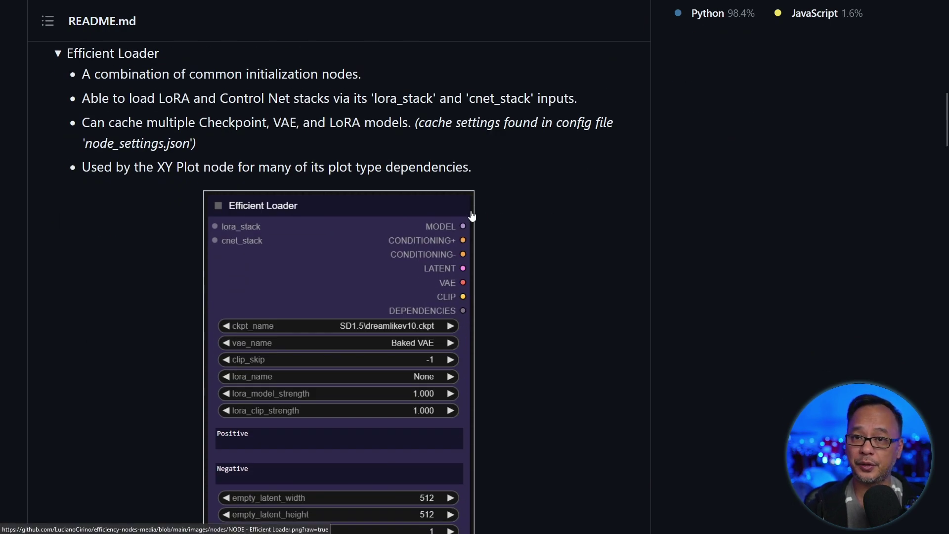
scroll(472, 215, down, 3)
scroll(472, 215, down, 8)
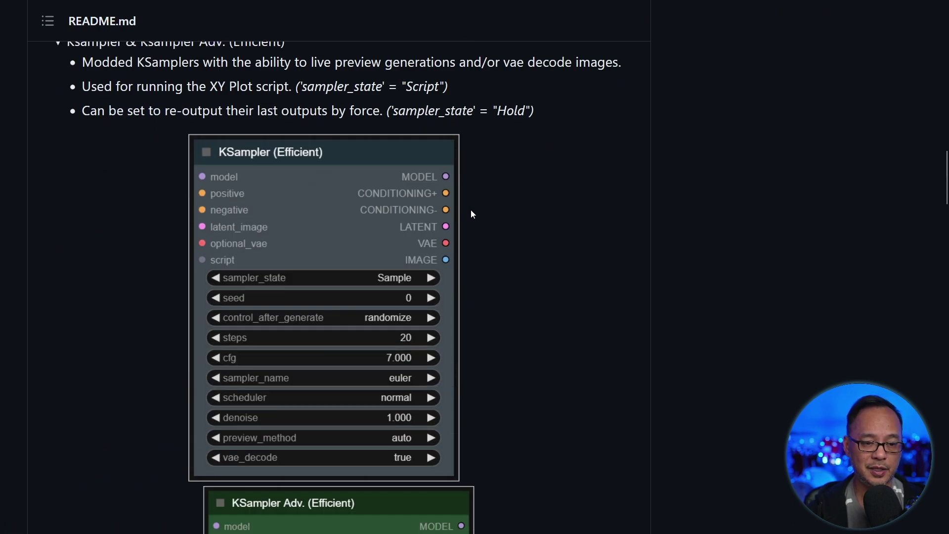
scroll(471, 209, down, 15)
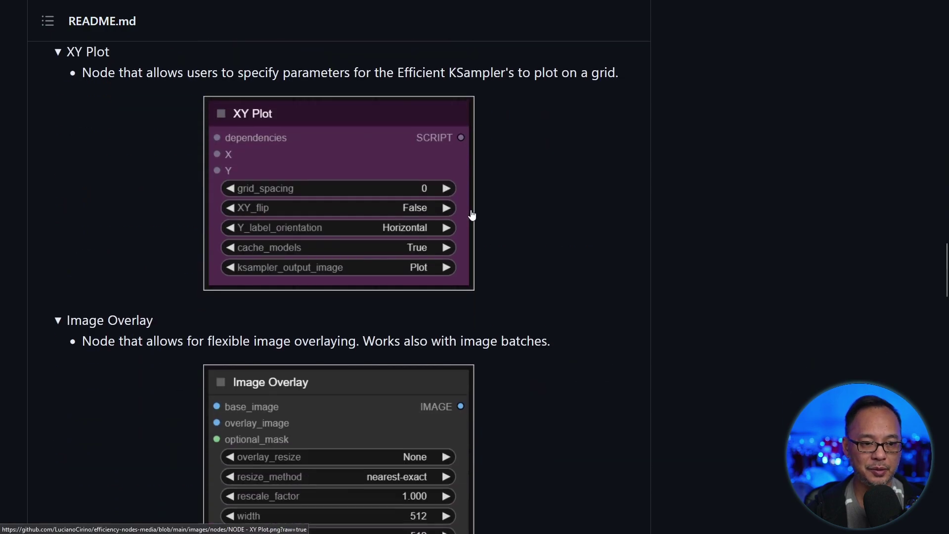
scroll(472, 215, down, 10)
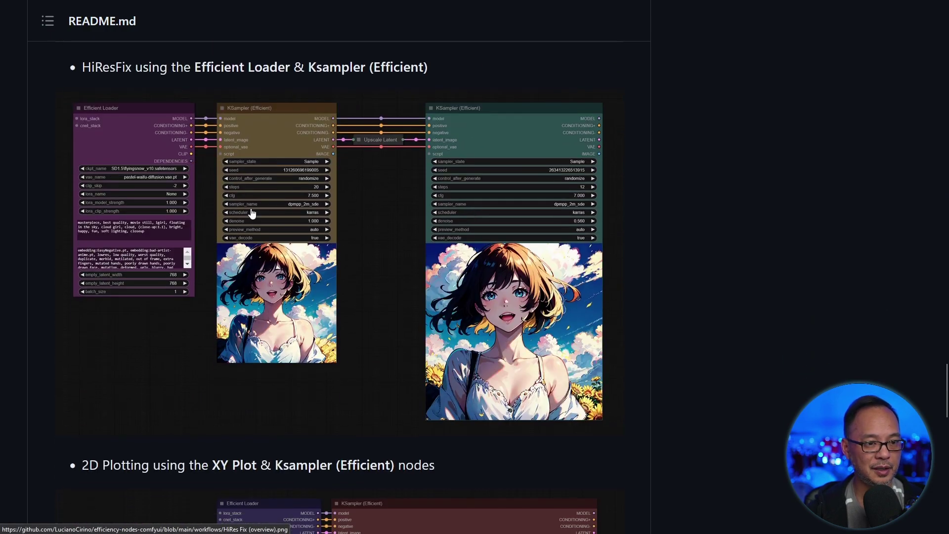
scroll(478, 212, down, 9)
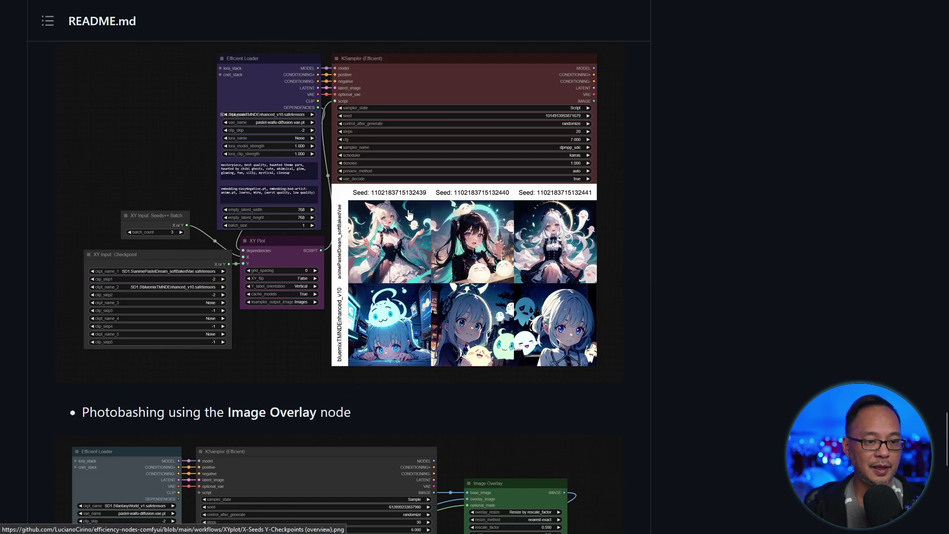
scroll(455, 216, down, 7)
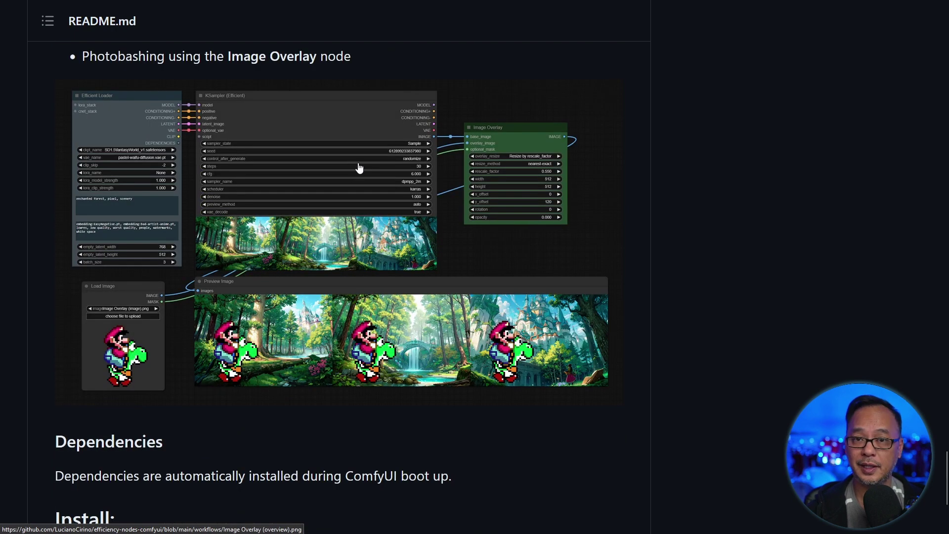
scroll(360, 171, down, 4)
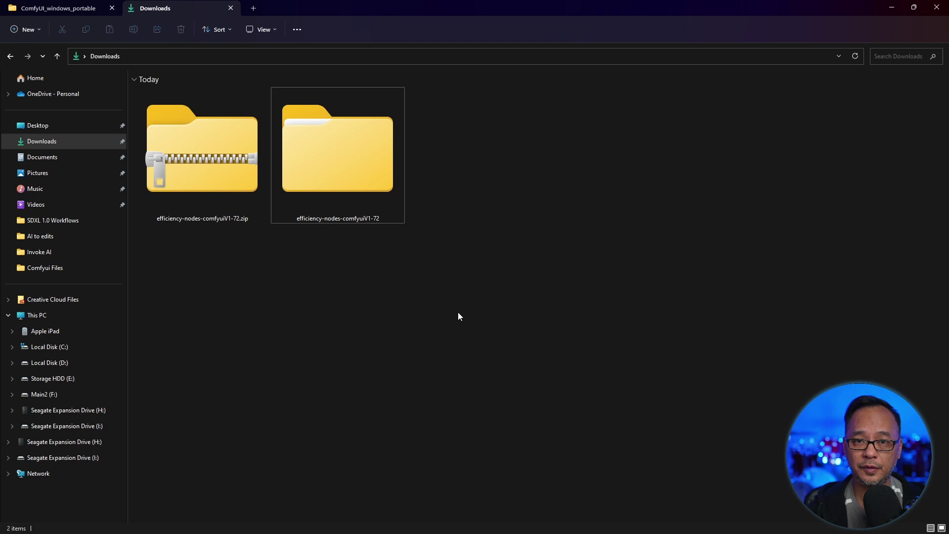
- Select the extracted efficiency-nodes-comfyuiV1-72 folder and browse to ComfyUI's custom_nodes folder
right_click(192, 140)
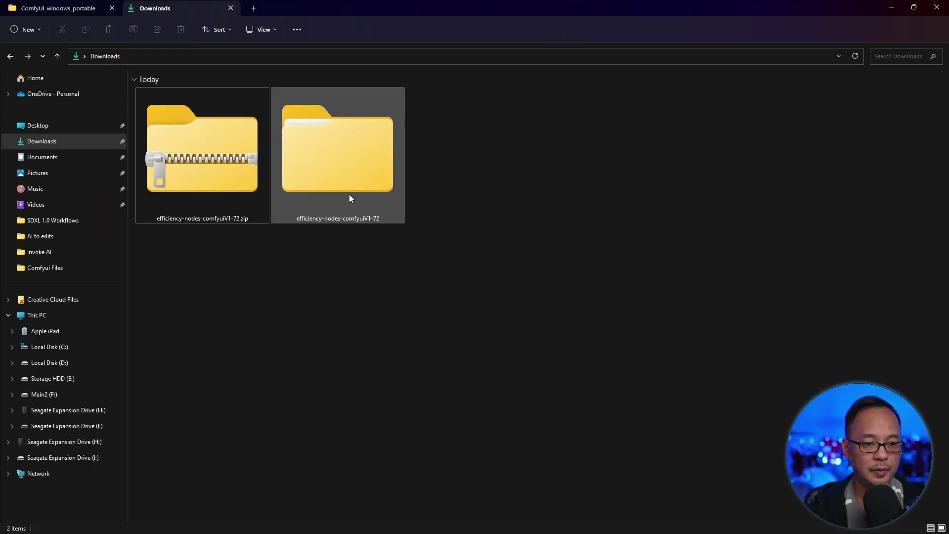
click(403, 89)
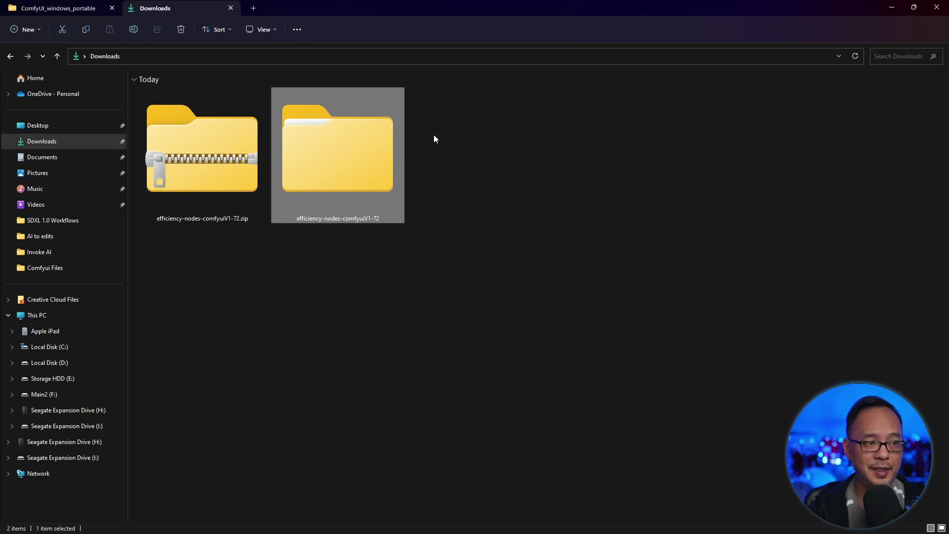
click(68, 8)
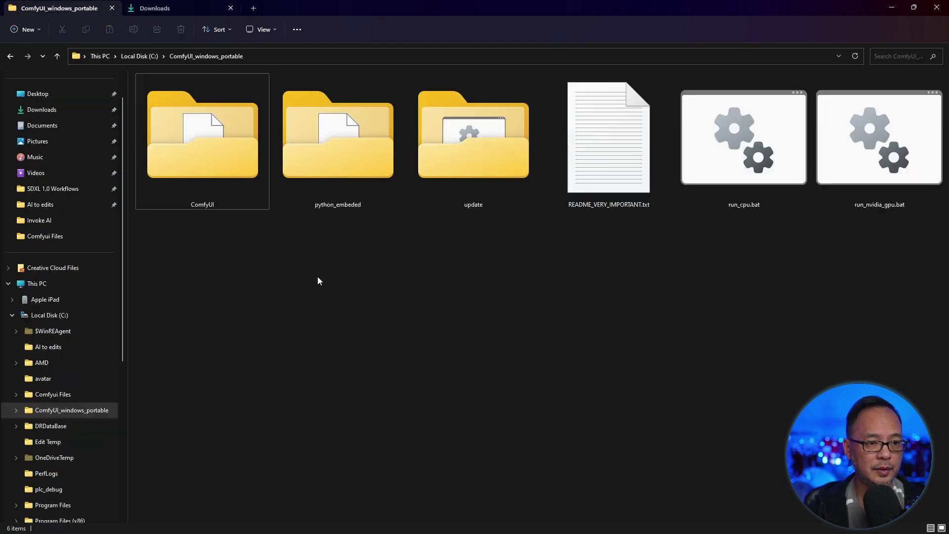
double_click(203, 148)
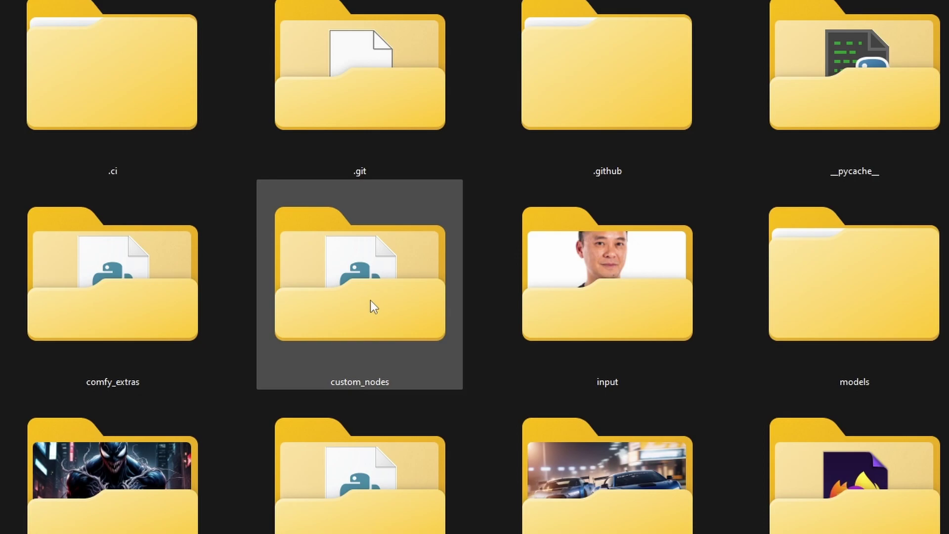
double_click(372, 297)
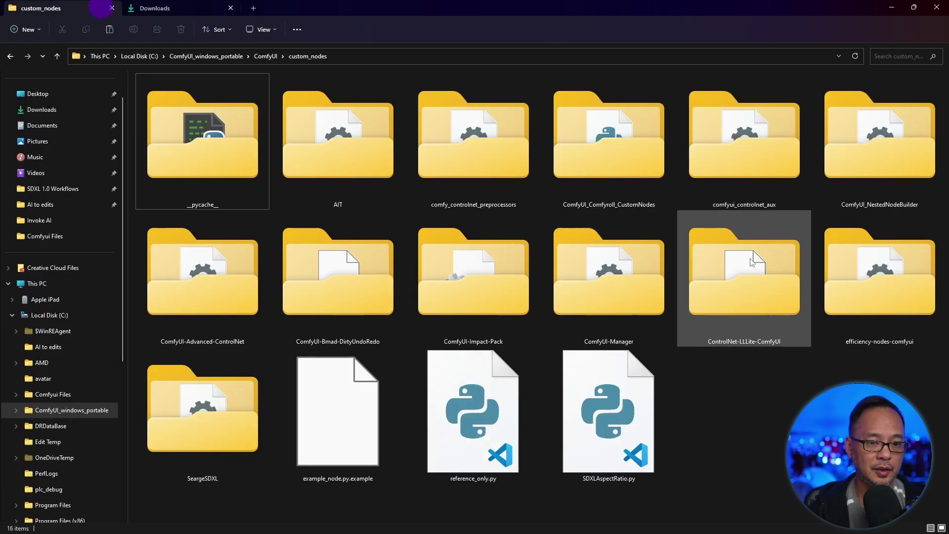
- Drag the efficiency-nodes-comfyuiV1-72 folder onto the custom_nodes tab to copy it
click(792, 383)
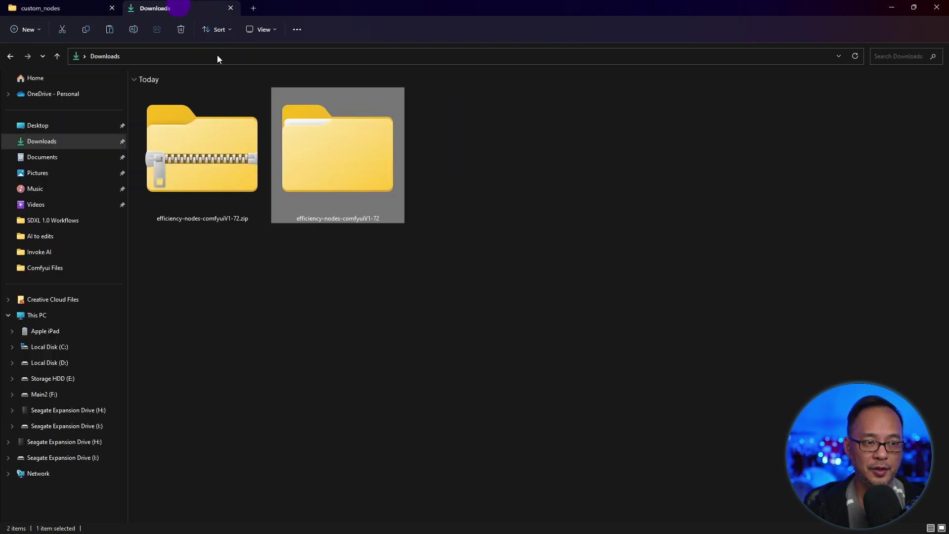
click(347, 159)
drag(347, 162, 202, 10)
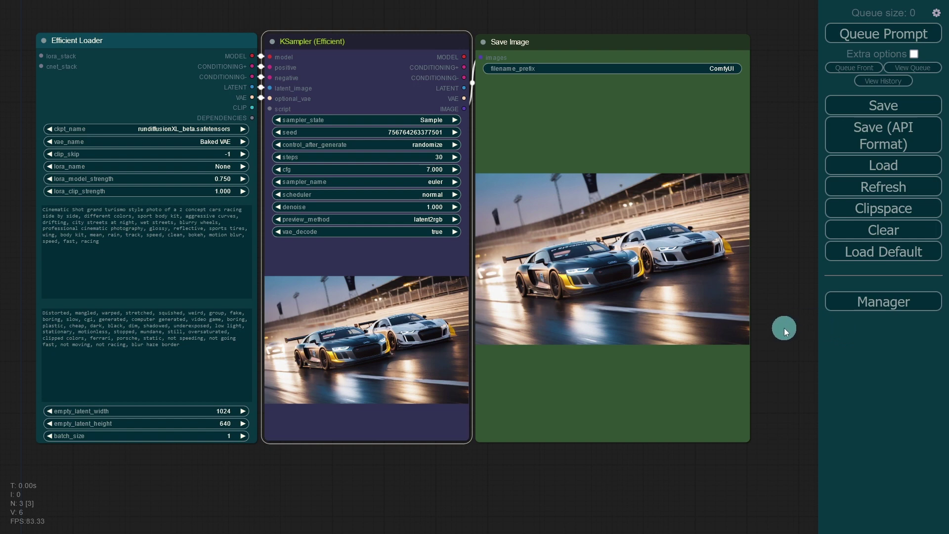
- Search the Manager's custom node list for 'efficie' to find Efficiency Nodes for ComfyUI
click(857, 307)
click(474, 232)
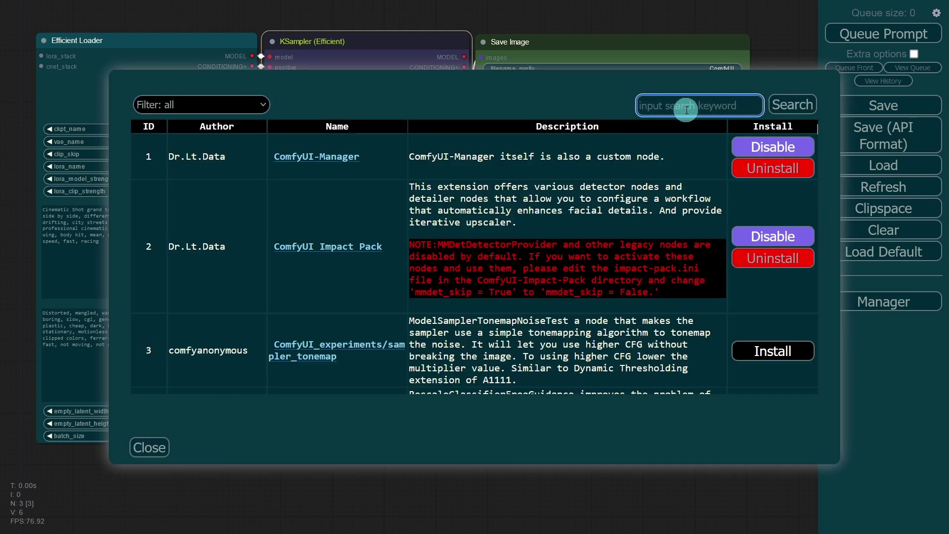
click(687, 110)
text(efficiency)
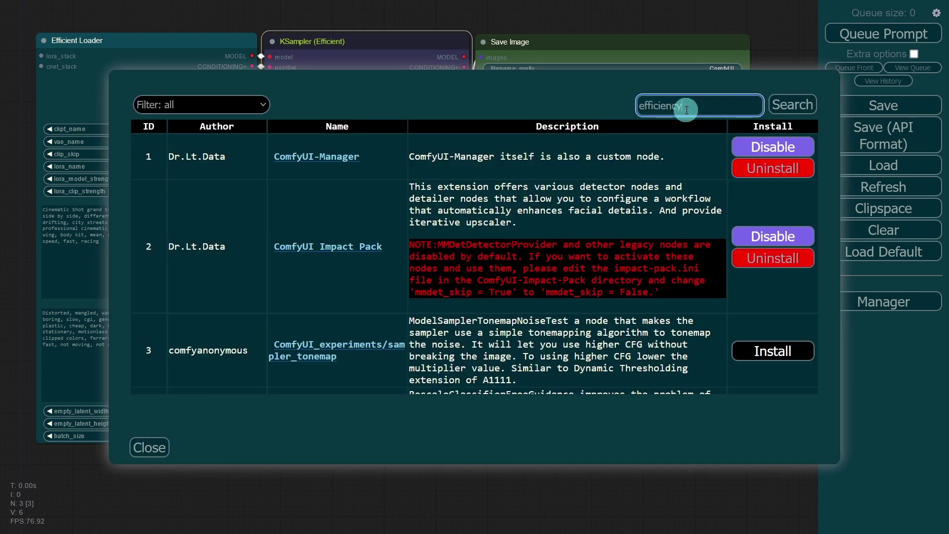
key(Return)
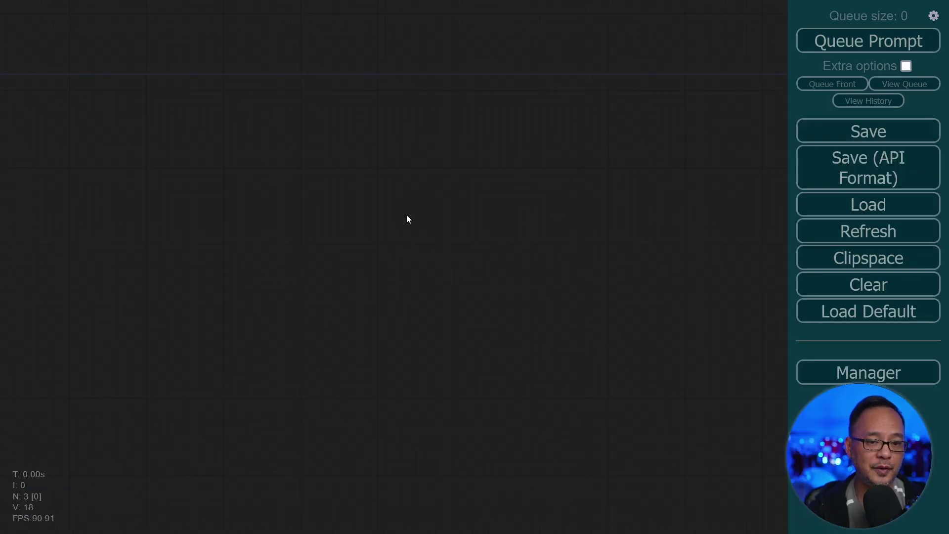
- Add an Efficient Loader node from Efficiency Nodes > Loaders
right_click(330, 94)
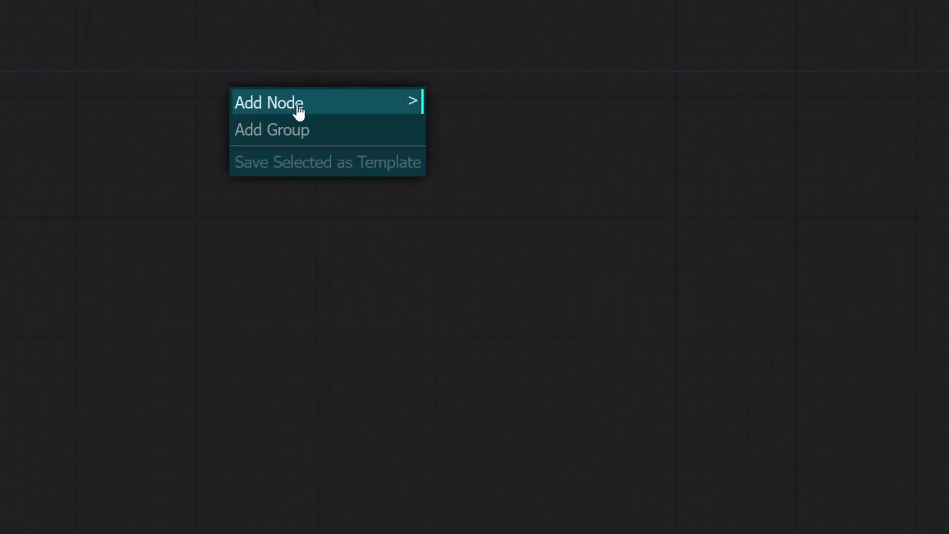
click(299, 112)
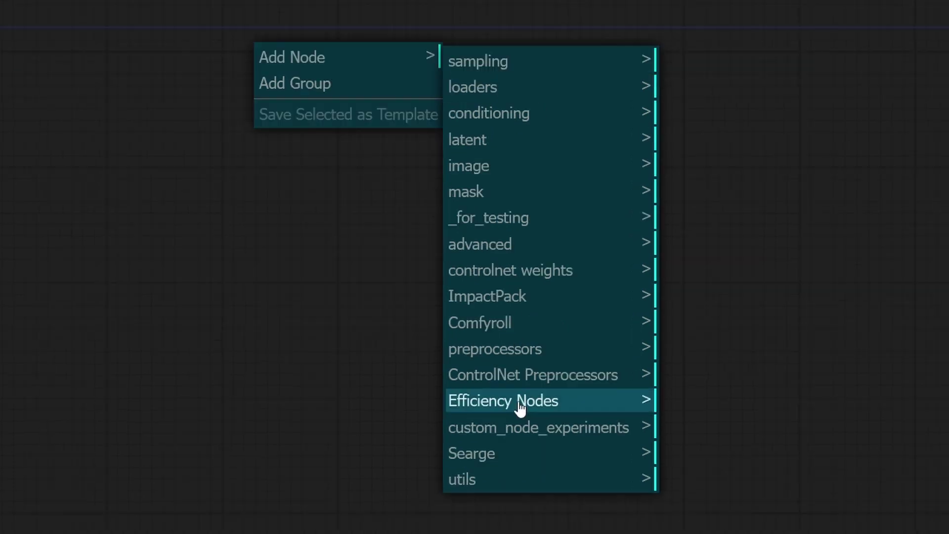
click(506, 462)
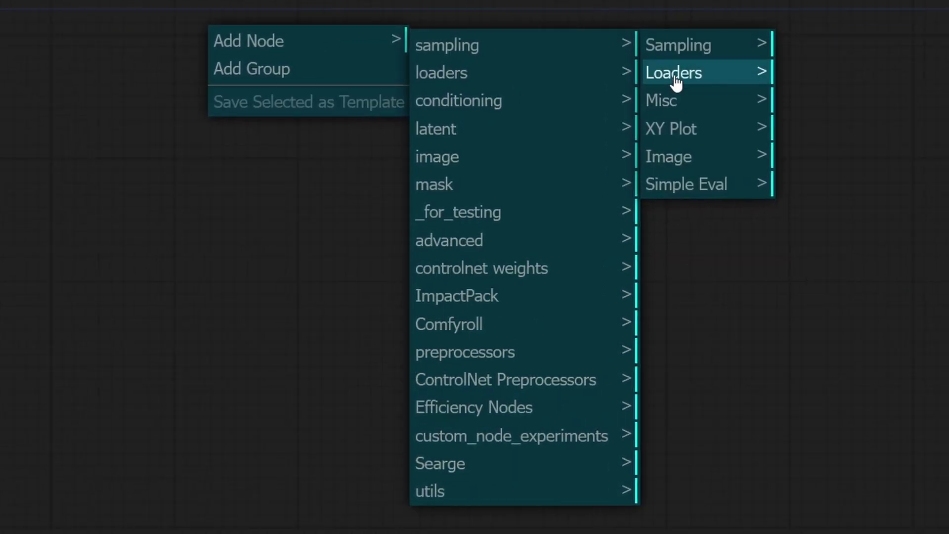
click(675, 82)
click(817, 45)
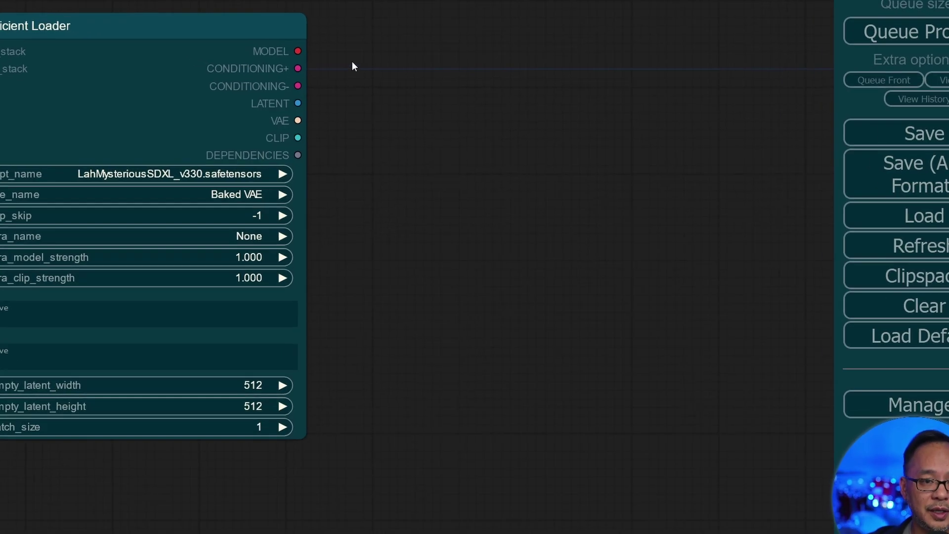
- Add a KSampler (Efficient) node from Efficiency Nodes > Sampling
right_click(334, 49)
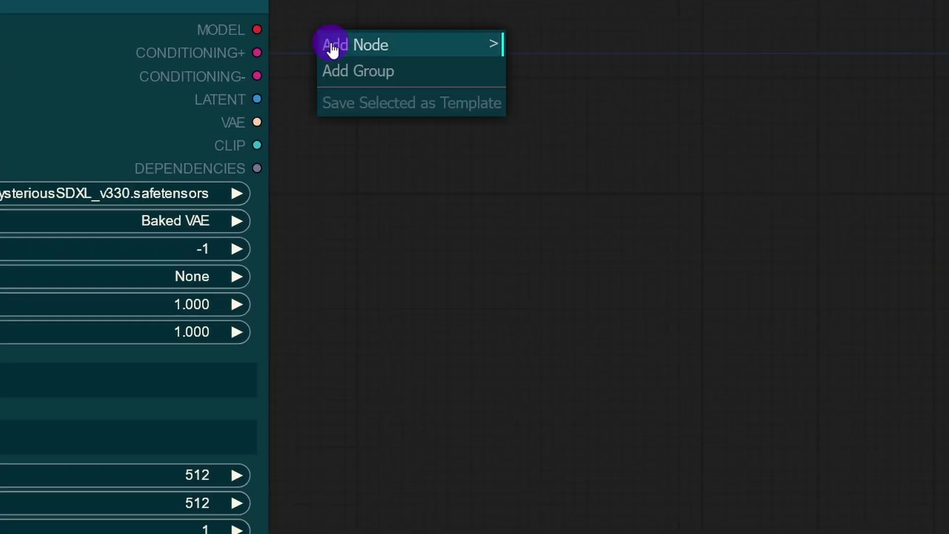
click(363, 43)
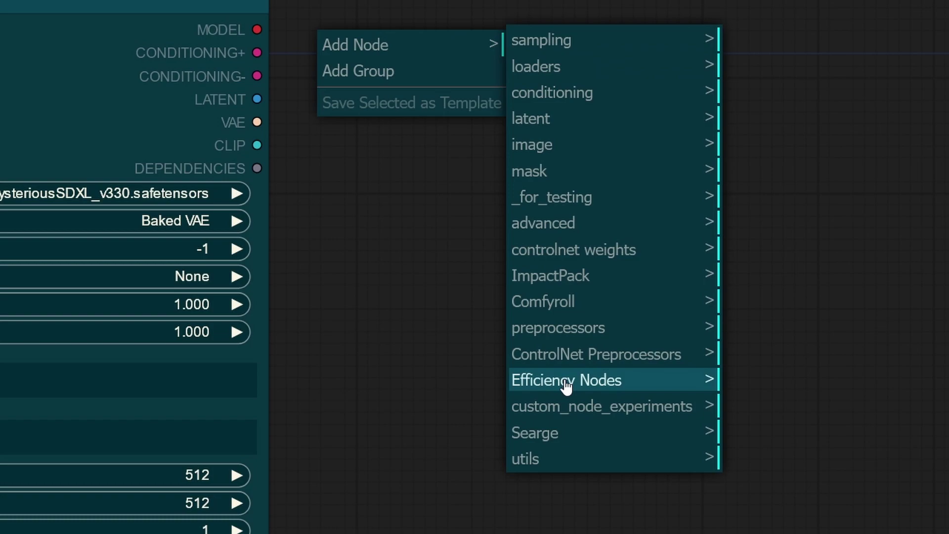
click(569, 382)
click(764, 39)
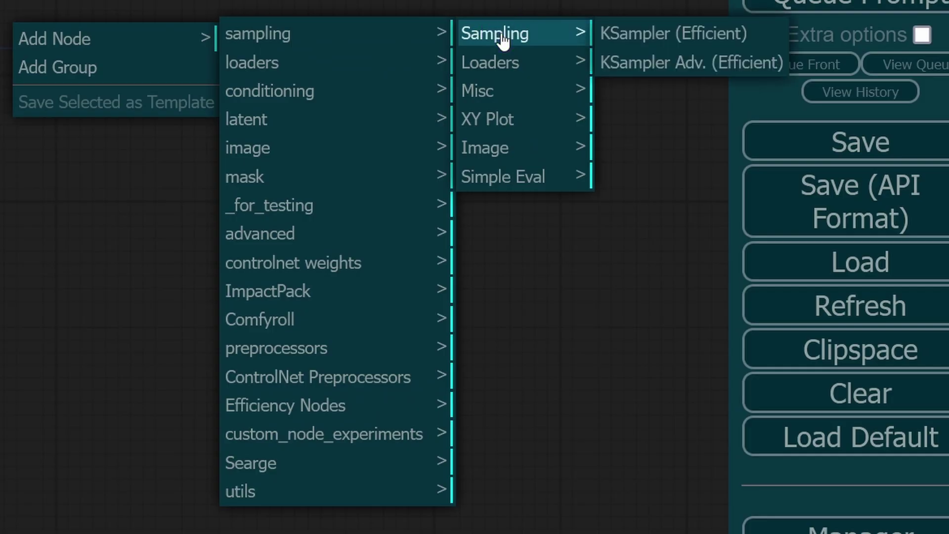
click(661, 35)
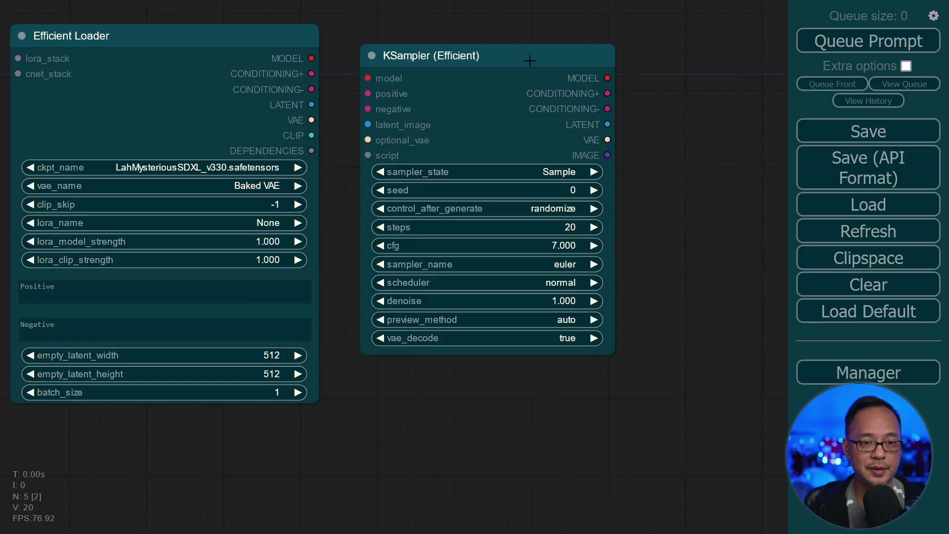
- Place the KSampler beside the loader and link the loader's MODEL and VAE outputs to it
drag(367, 78, 360, 63)
drag(360, 63, 352, 123)
drag(352, 123, 360, 125)
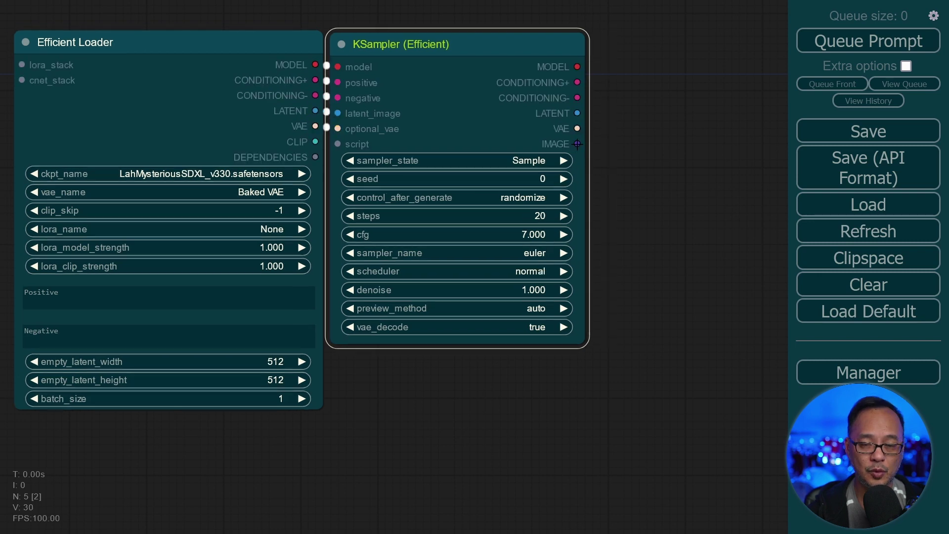
- Feed the sampler's IMAGE output into a new Save Image node and resize both nodes
drag(577, 144, 704, 85)
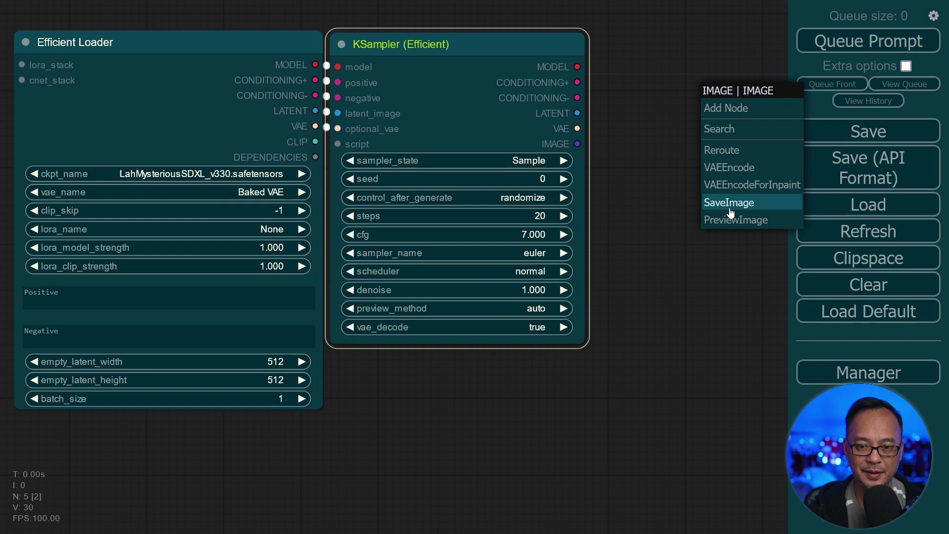
click(736, 202)
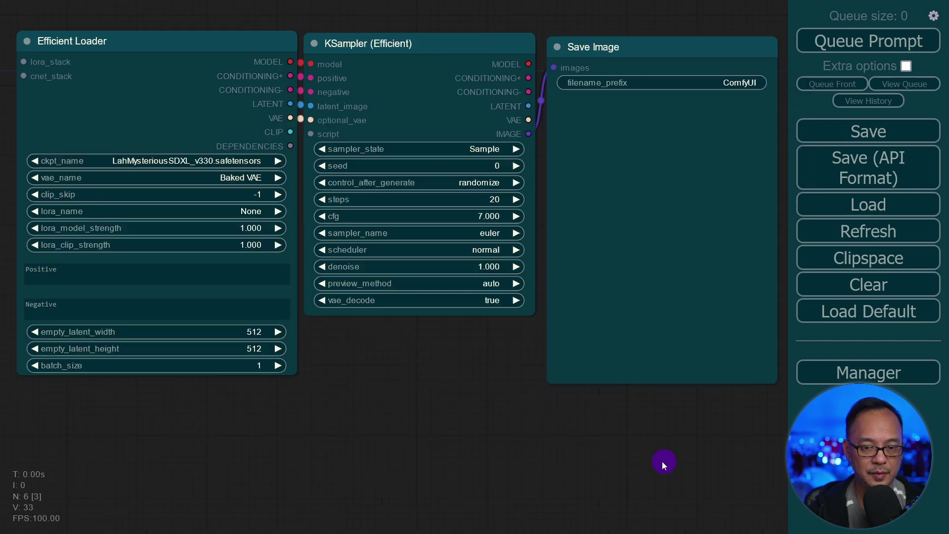
drag(663, 462, 644, 447)
drag(517, 304, 523, 501)
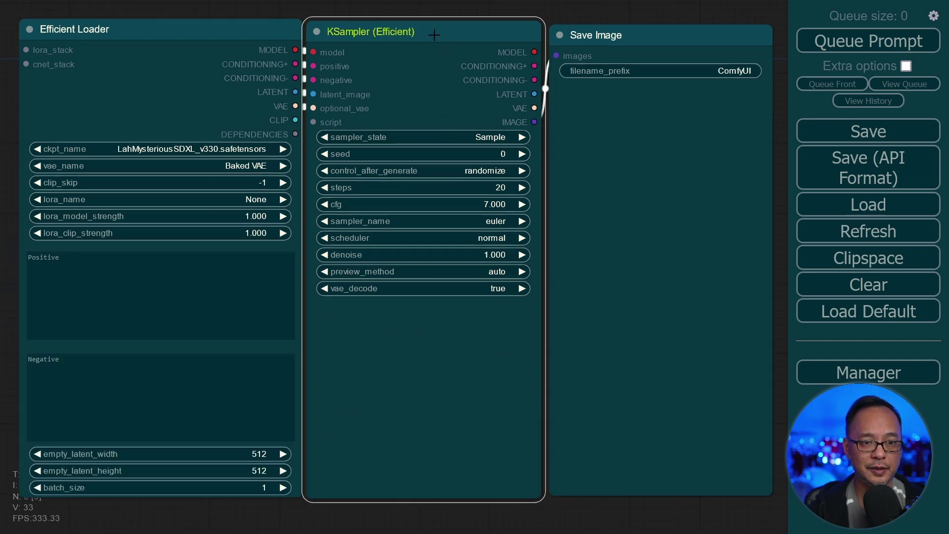
- Colour the KSampler (Efficient) node blue
right_click(434, 32)
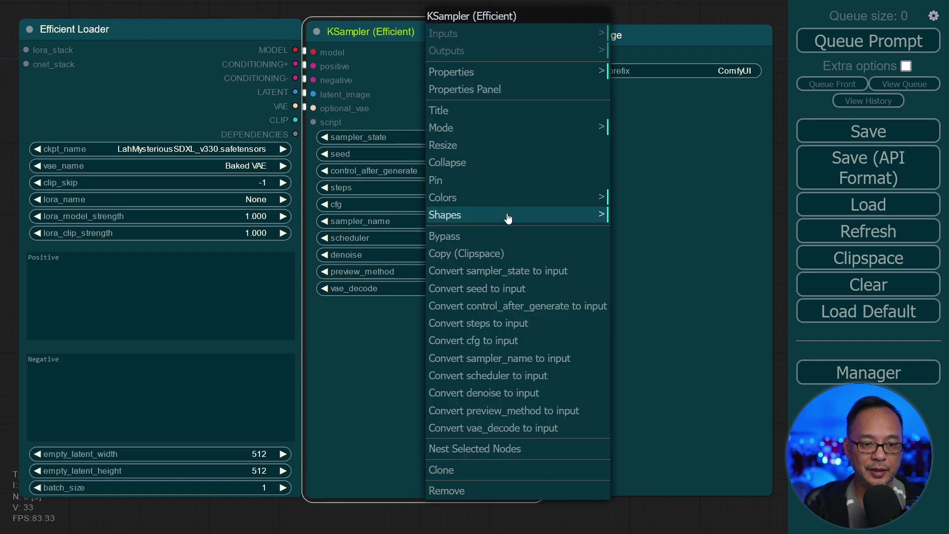
click(465, 203)
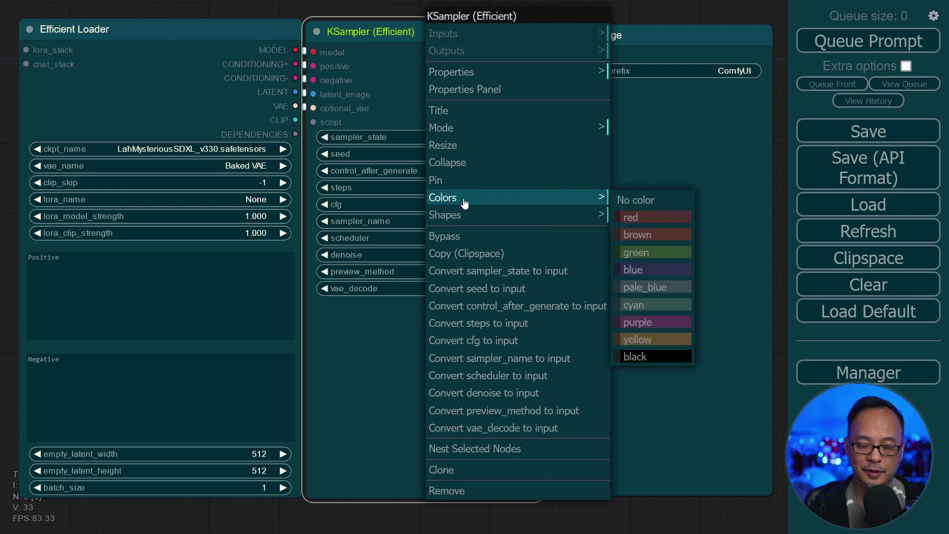
click(659, 272)
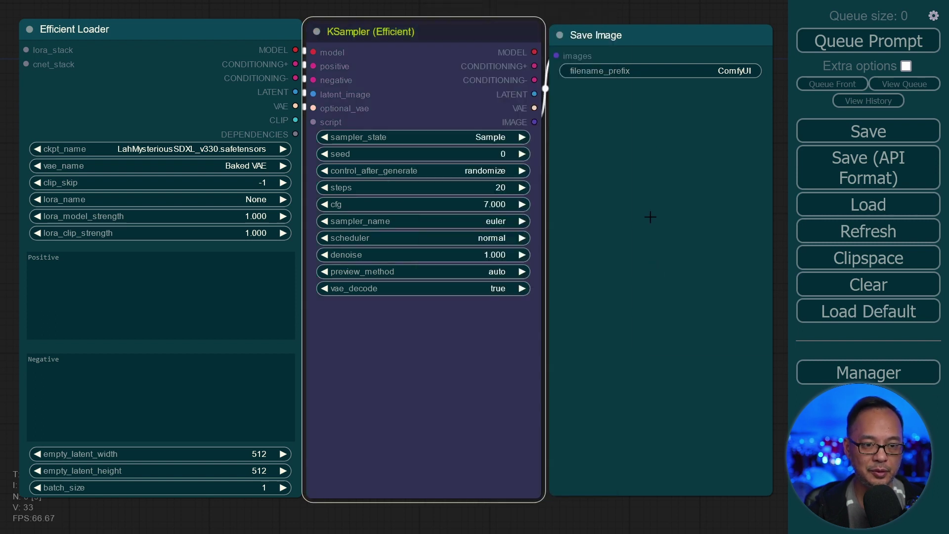
- Colour the Save Image node red and set the checkpoint to mbbxlUltimate_v10RC
right_click(647, 35)
click(697, 202)
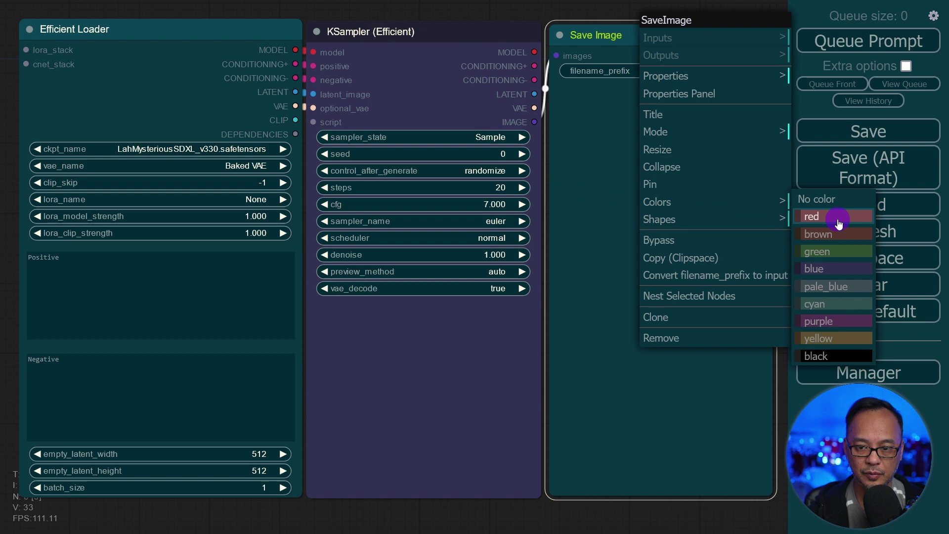
click(835, 217)
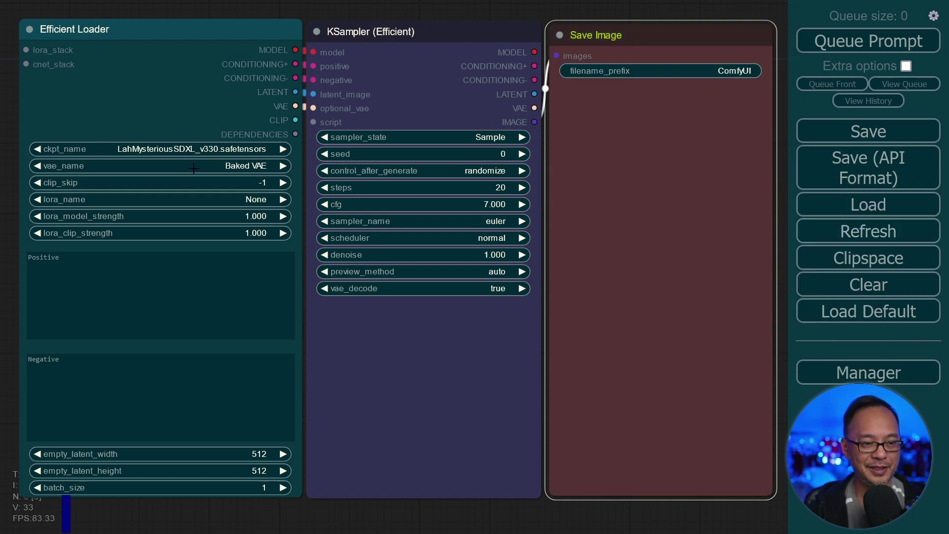
click(246, 330)
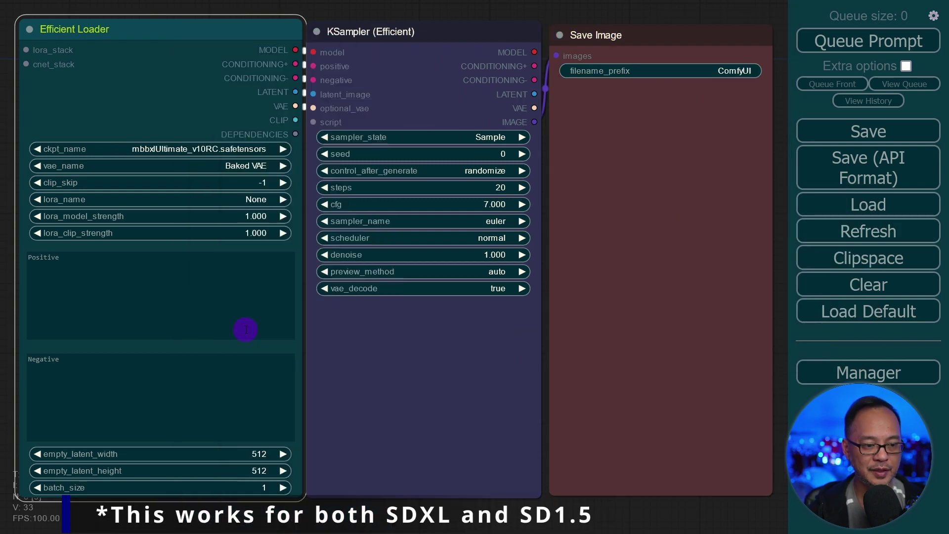
- Pick the JuggerCineXL2 LoRA and set the latent size to 768×1024
click(212, 199)
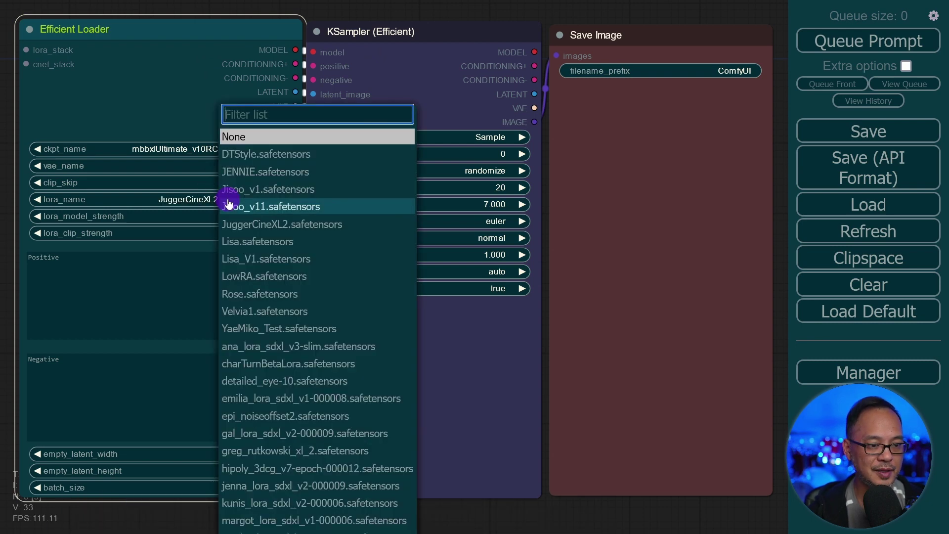
click(302, 223)
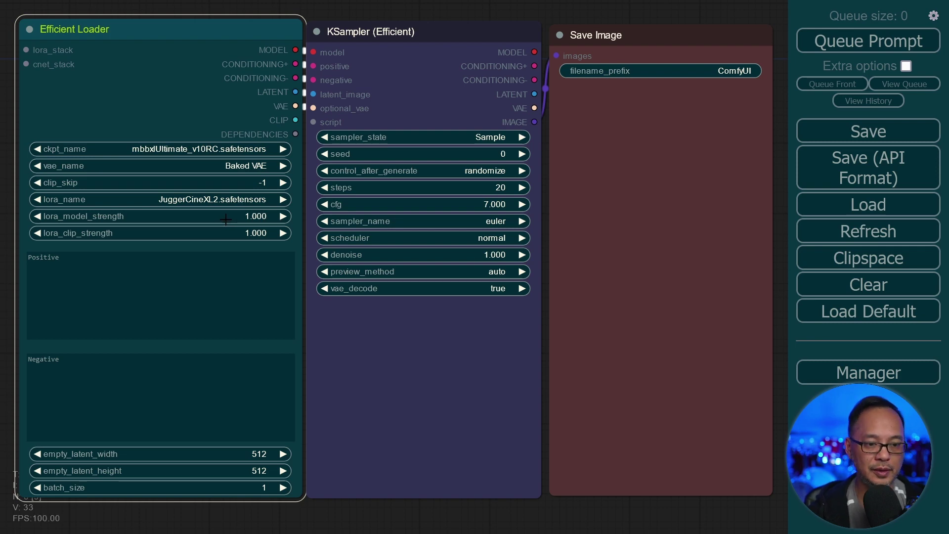
click(253, 454)
text(768)
click(509, 451)
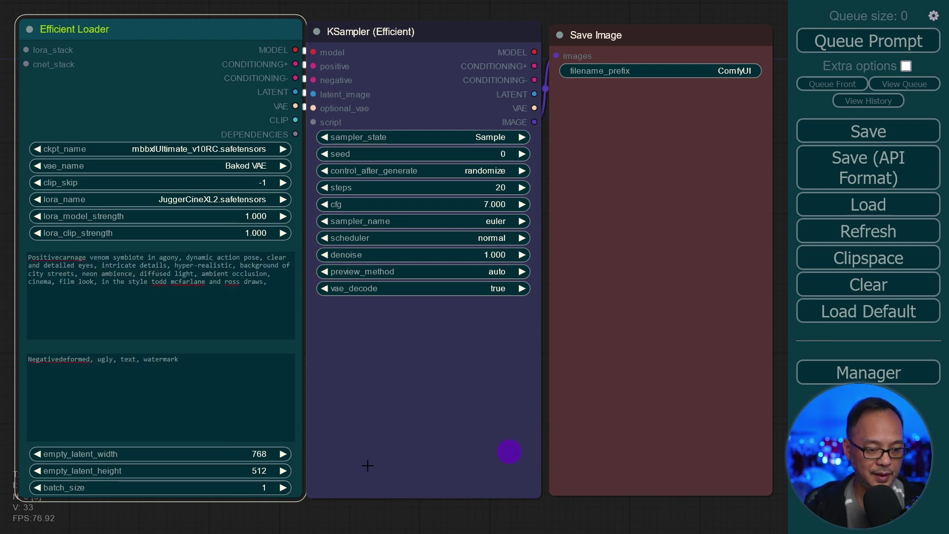
double_click(249, 472)
double_click(332, 473)
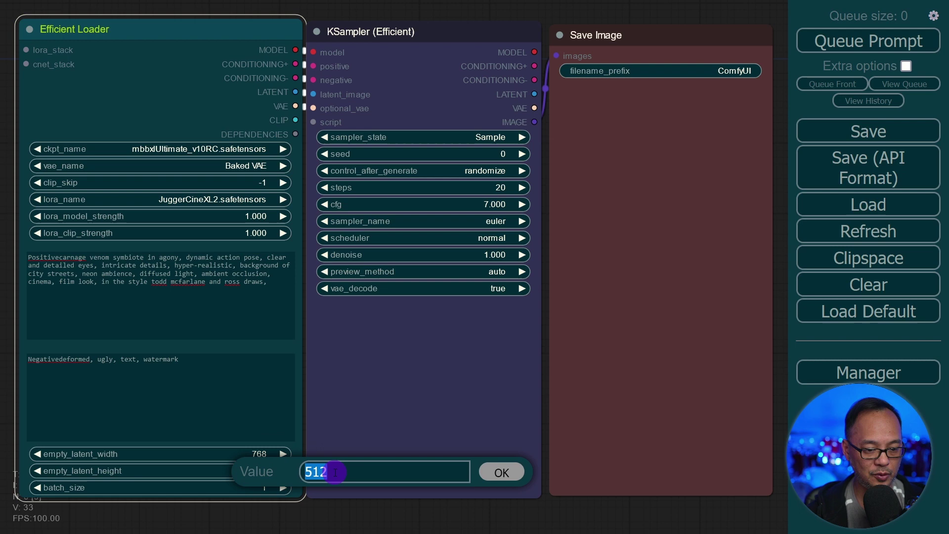
text(1024)
key(Return)
- Set the sampler to 25 steps, euler_ancestral, with latent2rgb preview
click(504, 187)
text(25)
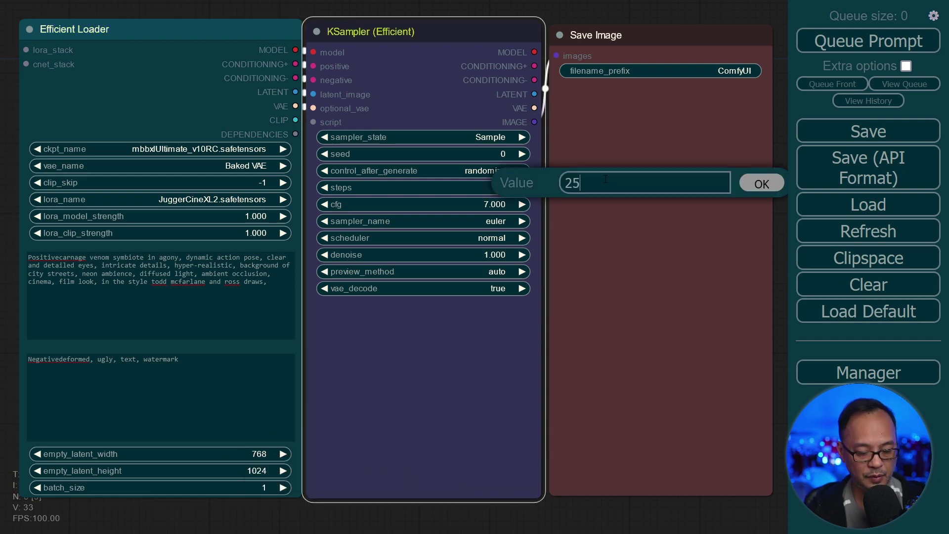
key(Return)
click(503, 223)
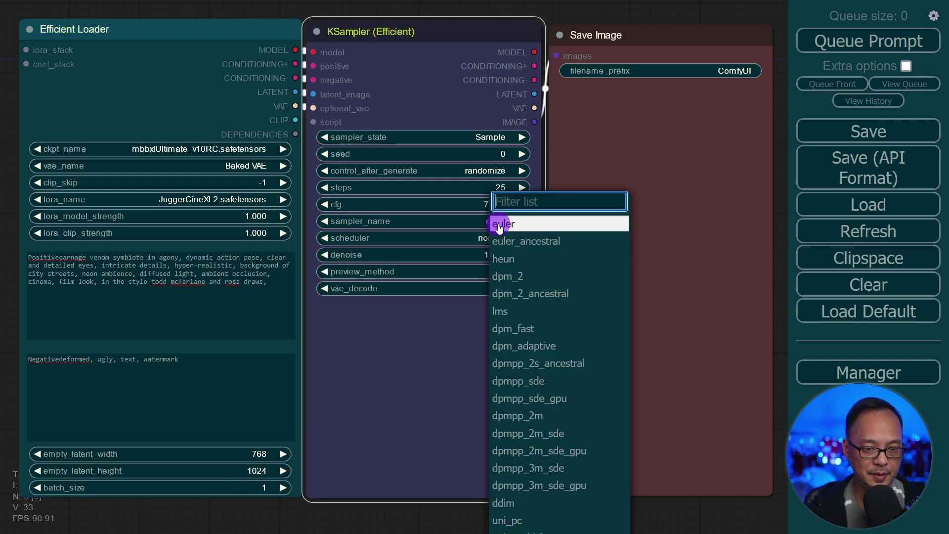
click(510, 234)
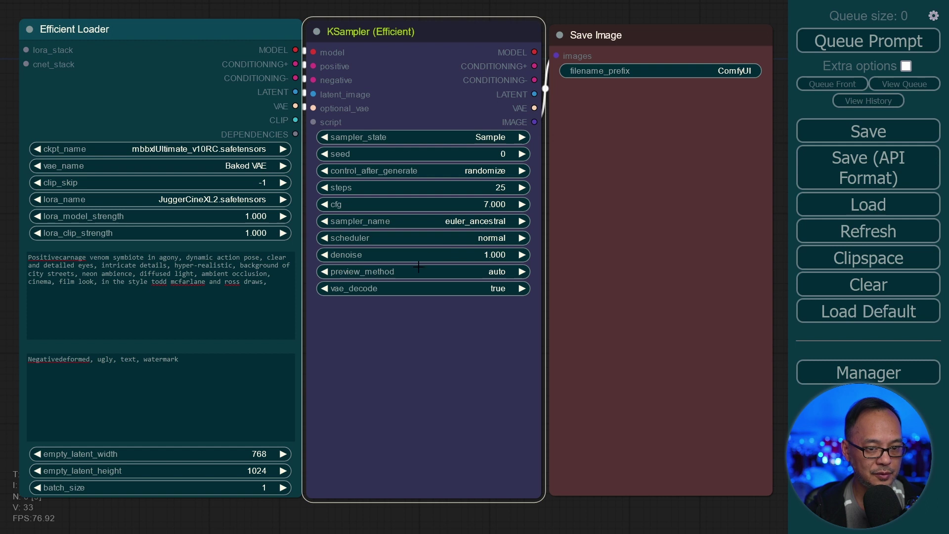
click(448, 269)
click(502, 286)
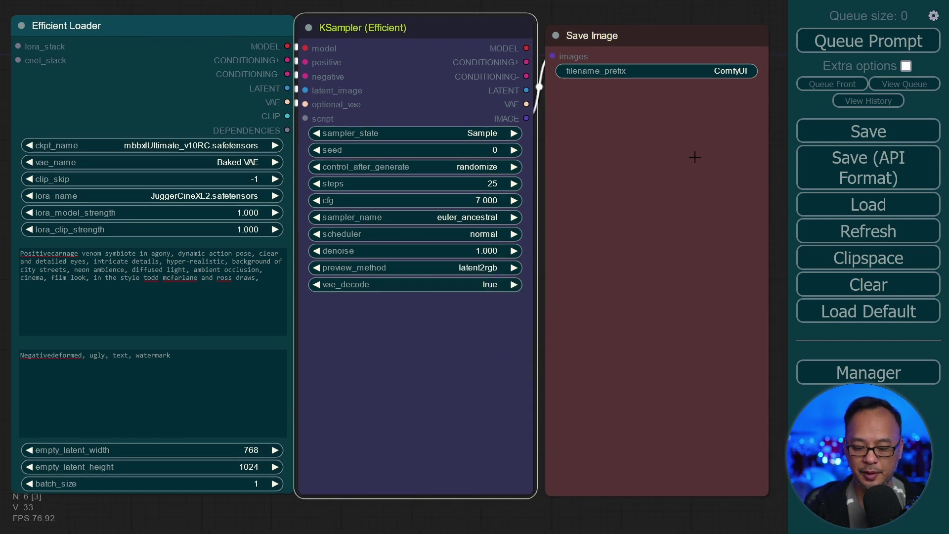
- Queue the workflow with Ctrl+Enter to render the symbiote image in Save Image
key(ctrl+Return)
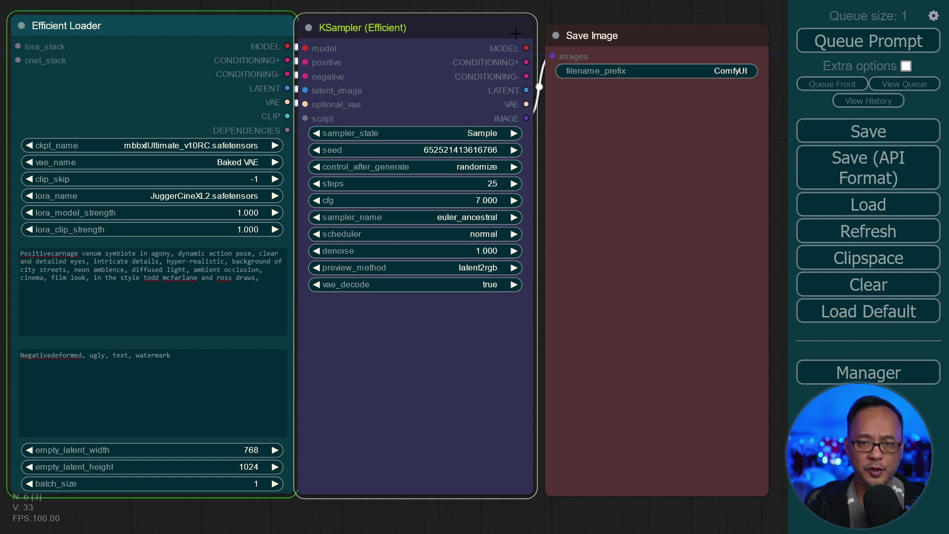